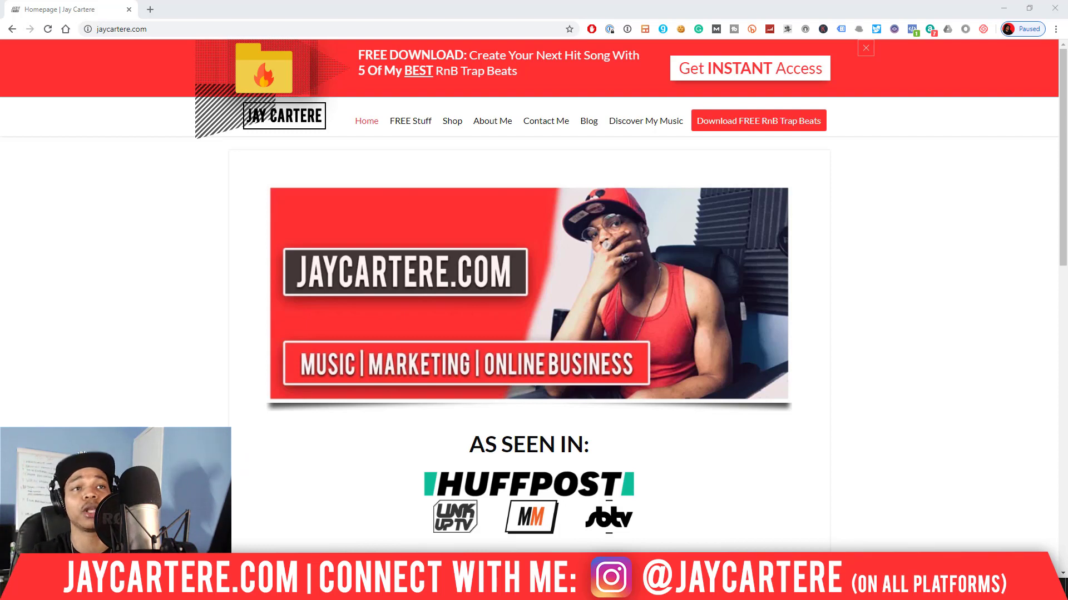
# Switch from the browser to FL Studio and open the NM - Weth (HiHat) pattern from the playlist in the piano roll.
pyautogui.click(1004, 8)
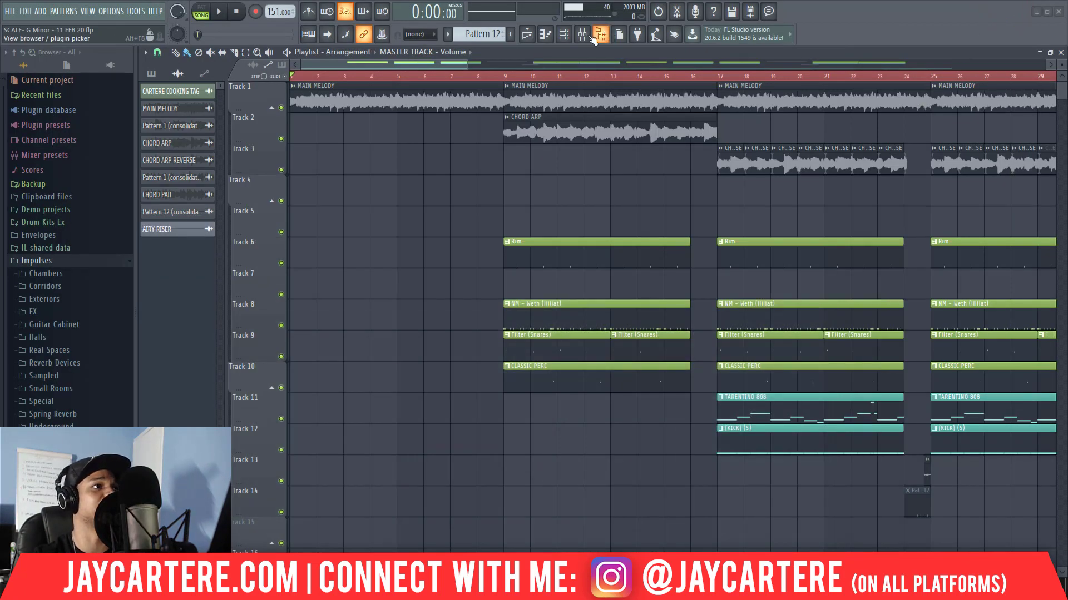
pyautogui.moveTo(468, 63); pyautogui.dragTo(810, 96)
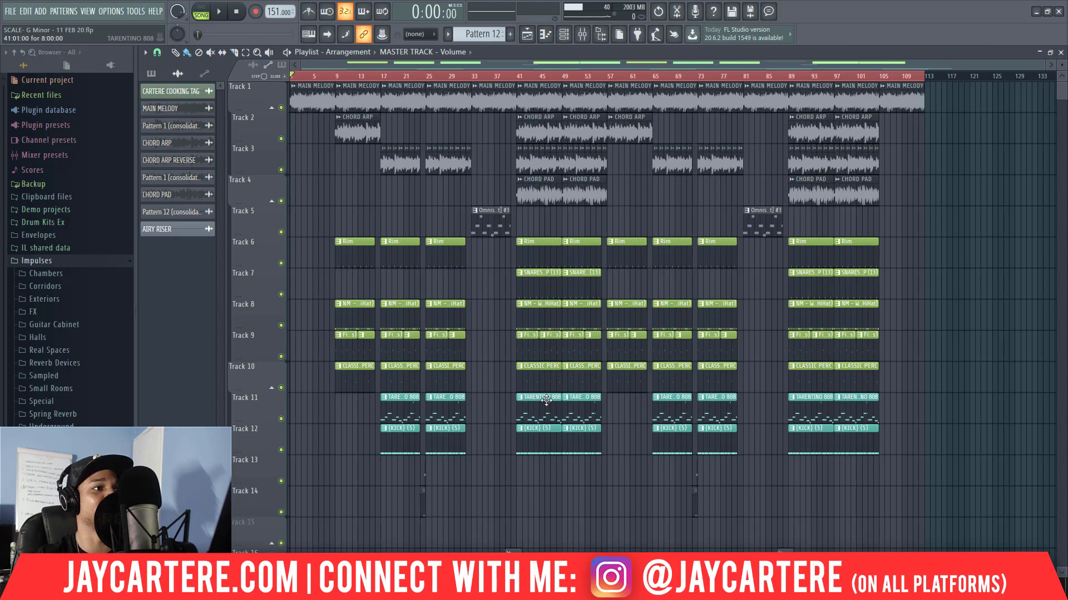
pyautogui.scroll(-4, 572, 383)
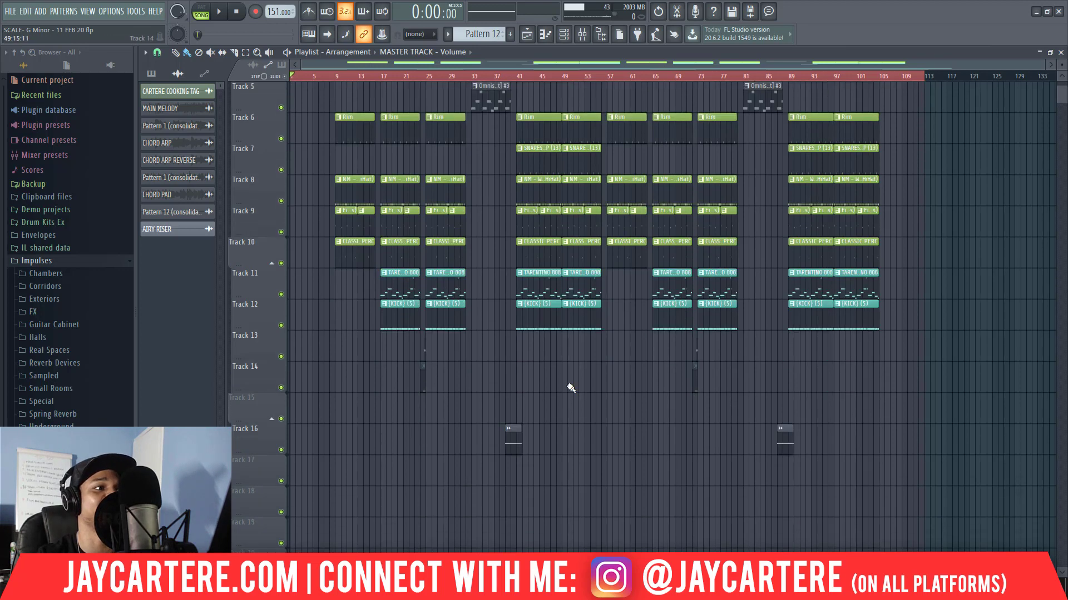
pyautogui.scroll(3, 567, 386)
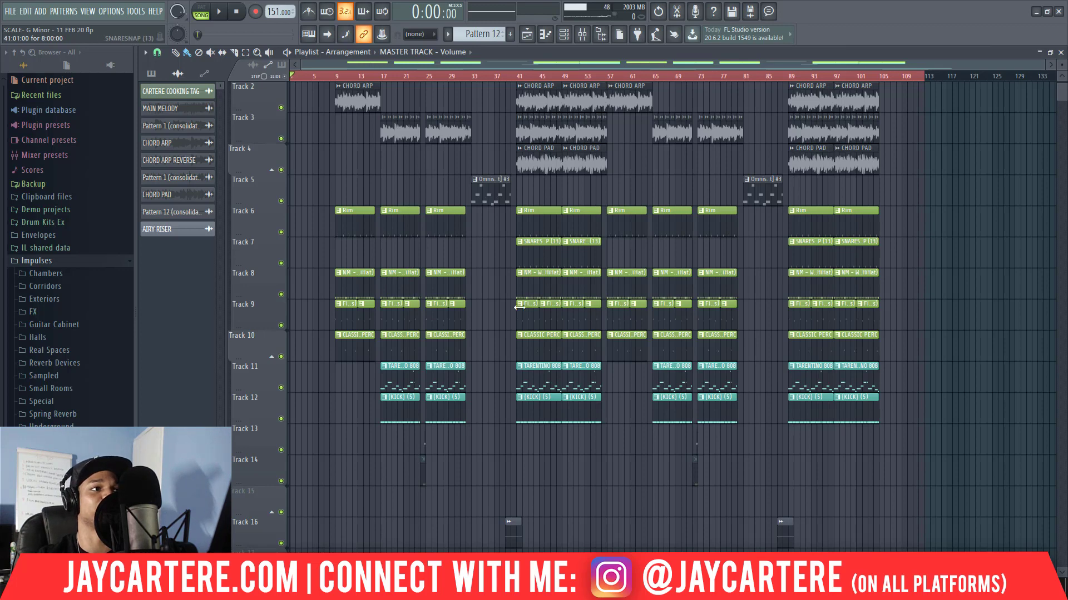
pyautogui.doubleClick(546, 291)
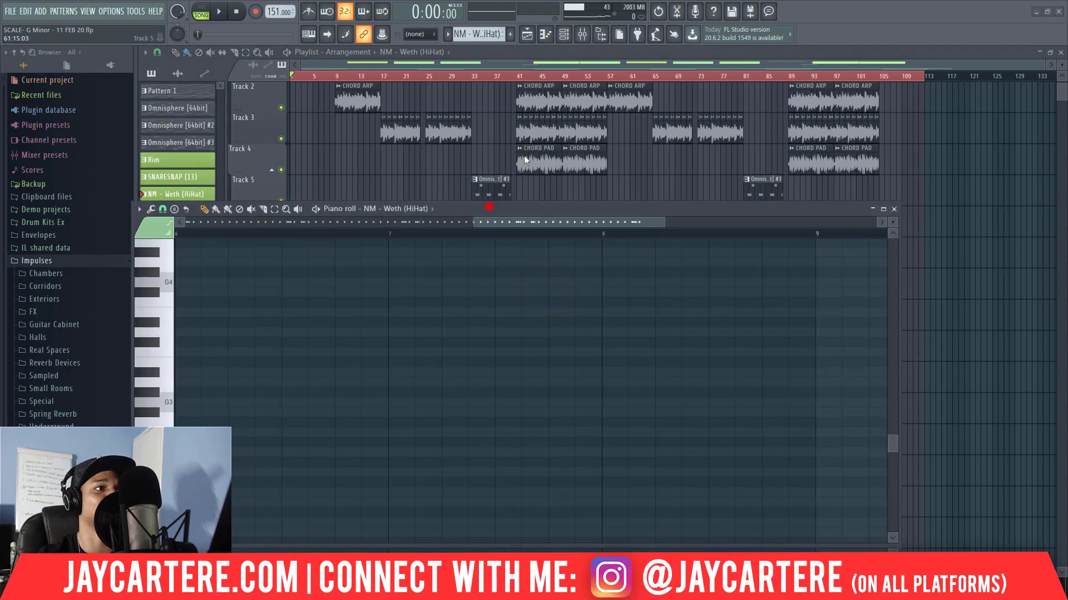
# Reposition the piano roll window and bring the whole hi-hat pattern with its velocities into view.
pyautogui.moveTo(489, 209); pyautogui.dragTo(578, 76)
pyautogui.doubleClick(563, 90)
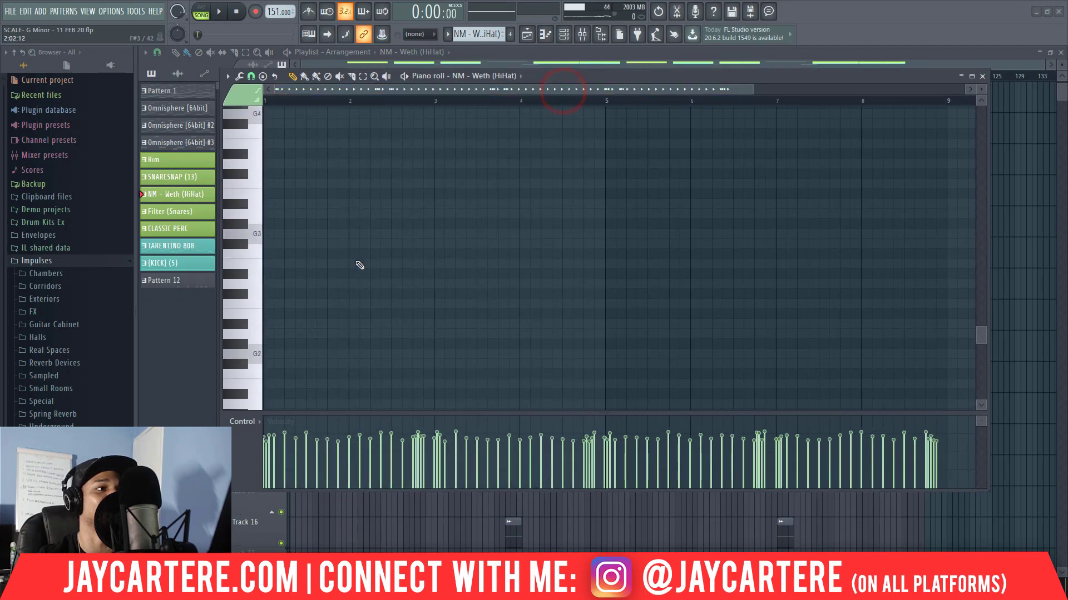
pyautogui.scroll(5, 376, 262)
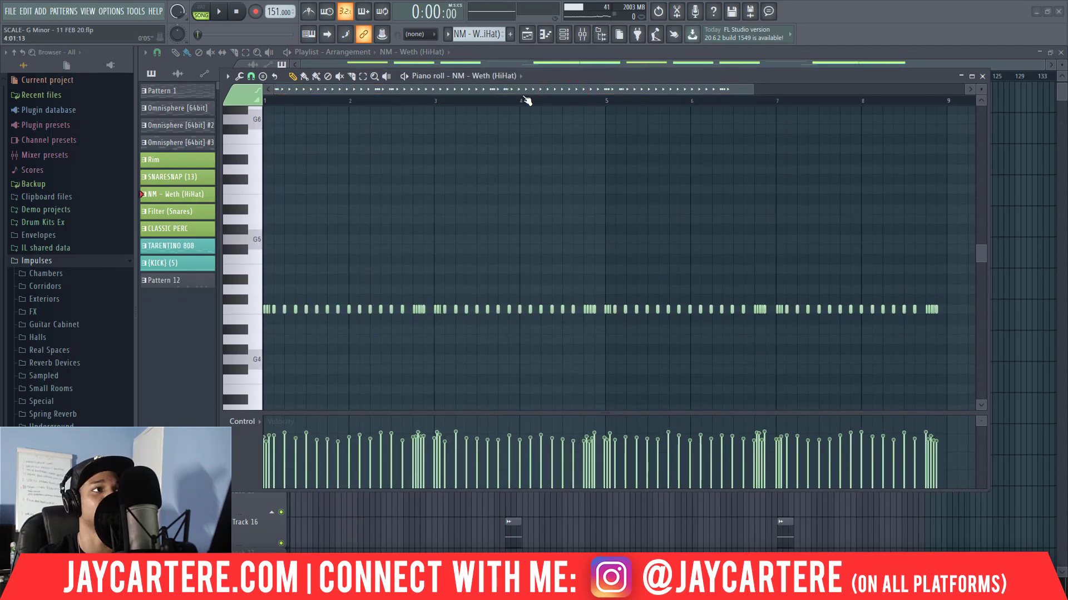
pyautogui.click(521, 92)
pyautogui.moveTo(563, 77); pyautogui.dragTo(555, 223)
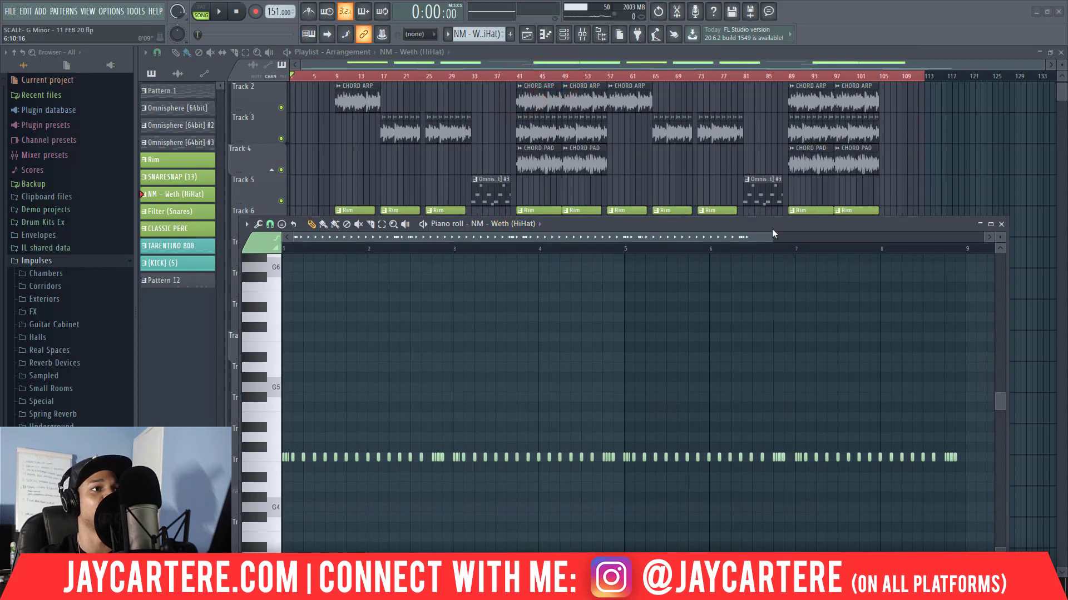
pyautogui.moveTo(770, 237); pyautogui.dragTo(914, 233)
pyautogui.scroll(-4, 684, 336)
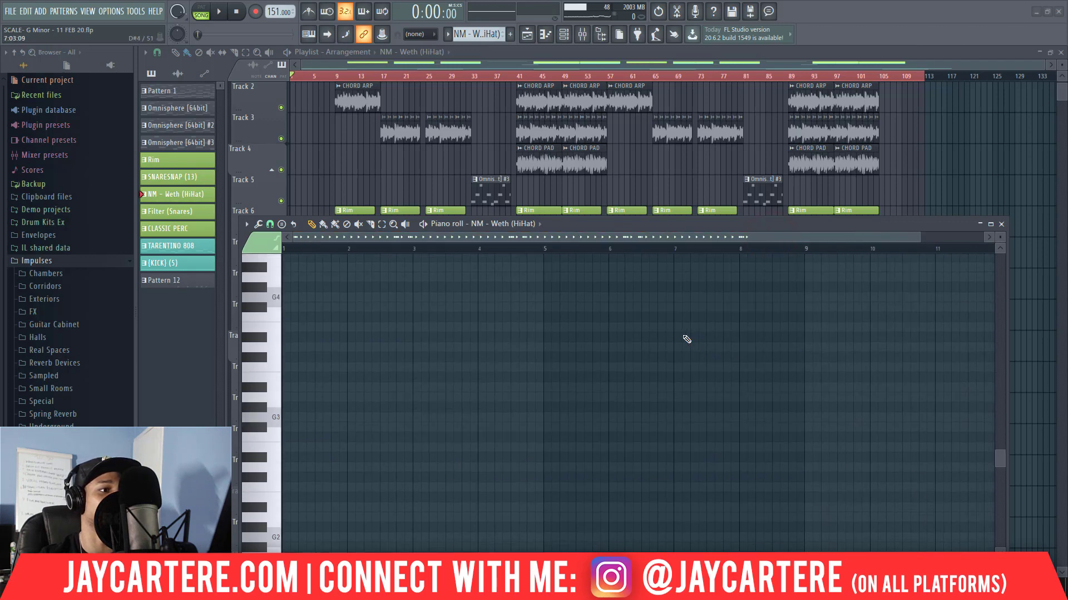
pyautogui.moveTo(725, 220); pyautogui.dragTo(725, 126)
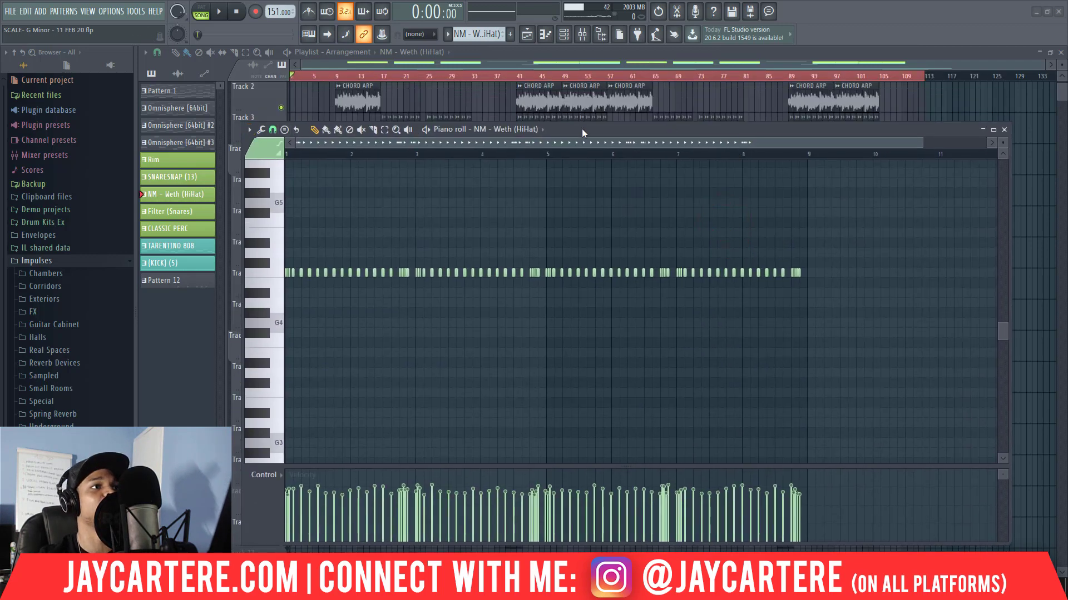
pyautogui.moveTo(581, 129); pyautogui.dragTo(578, 105)
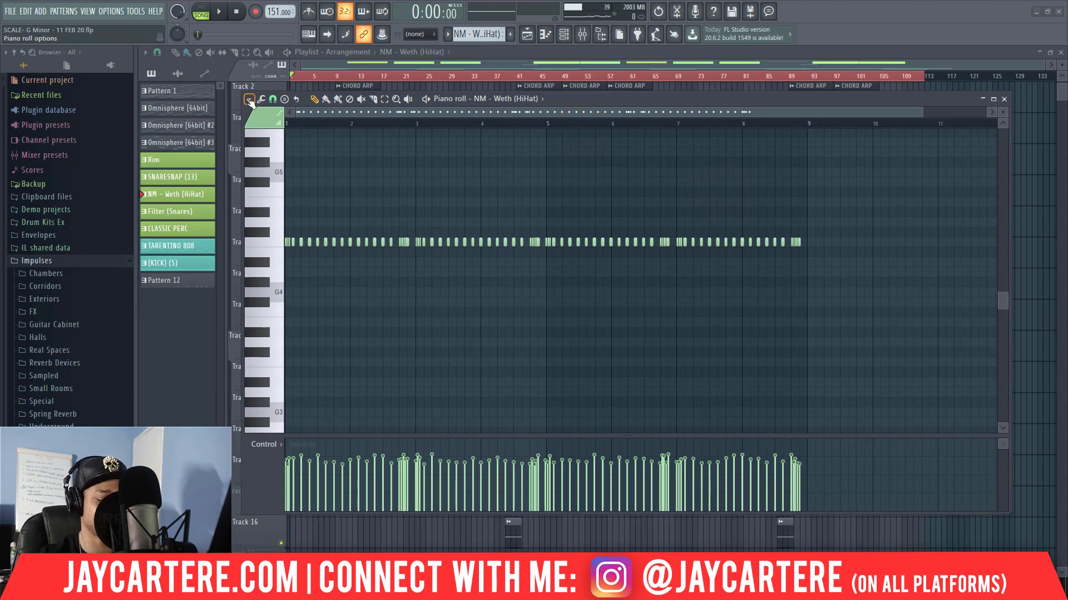
# Start exporting the hi-hat pattern from the piano roll as a MIDI file.
pyautogui.click(249, 100)
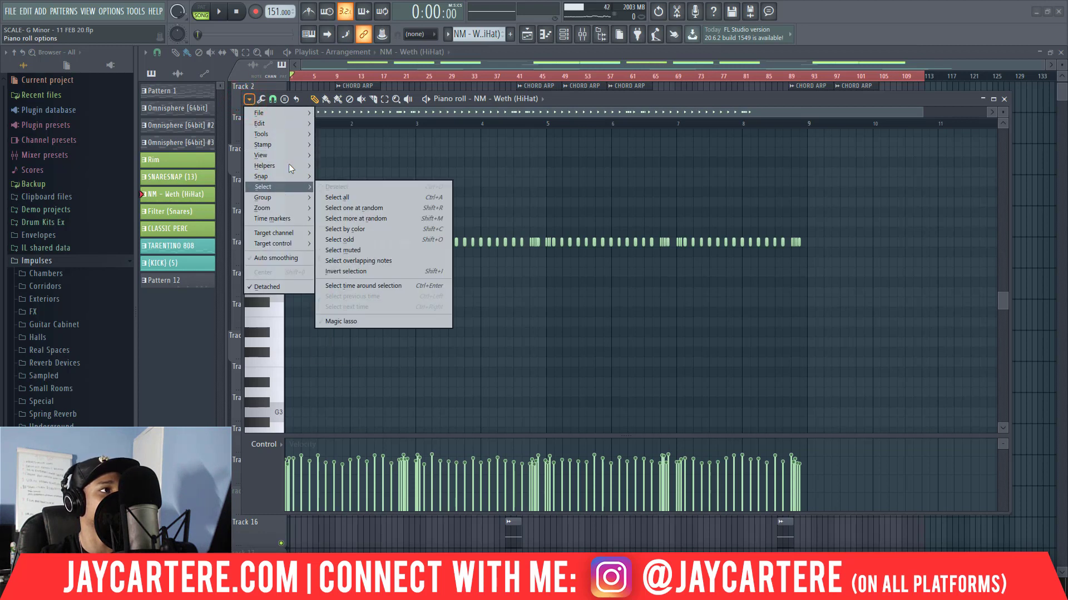
pyautogui.moveTo(291, 149)
pyautogui.moveTo(295, 115)
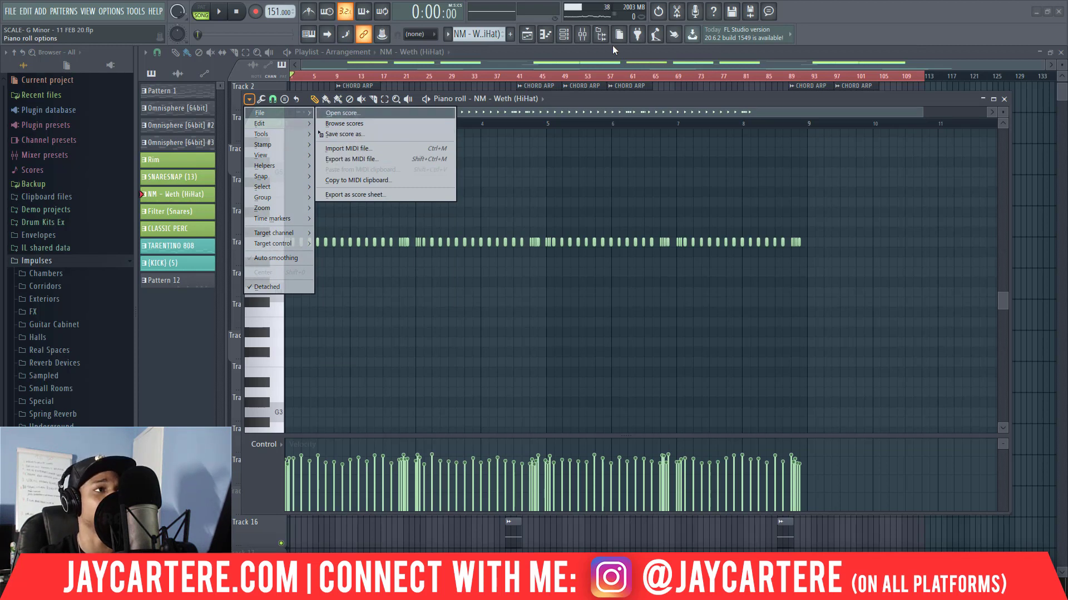
pyautogui.click(610, 101)
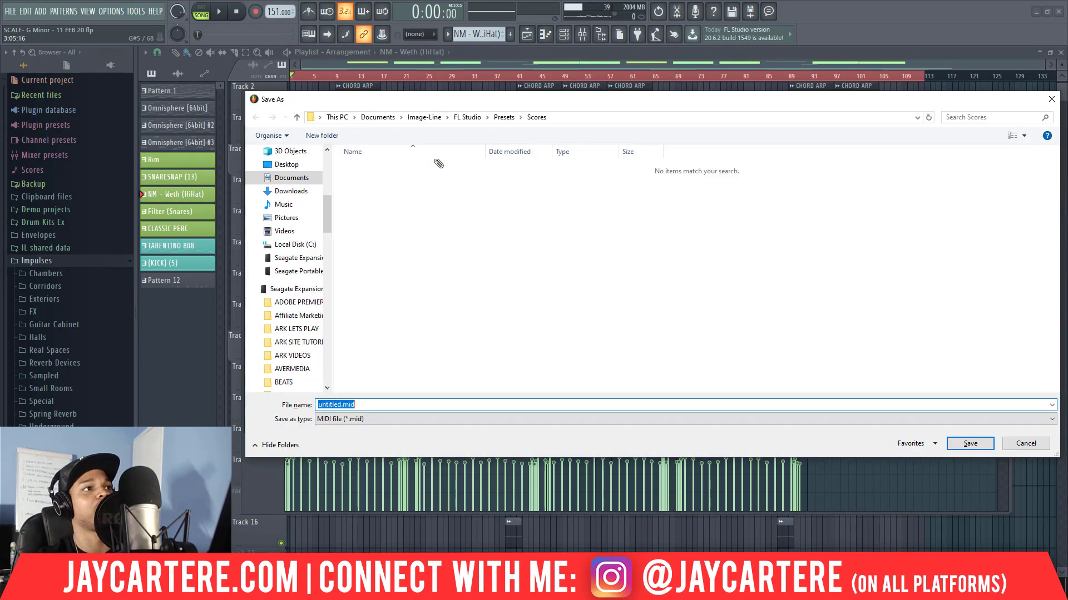
# Browse to the 2019 > MIDI FILES > HI HATS folder on the Seagate Portable Drive (E:) as the save location.
pyautogui.rightClick(449, 246)
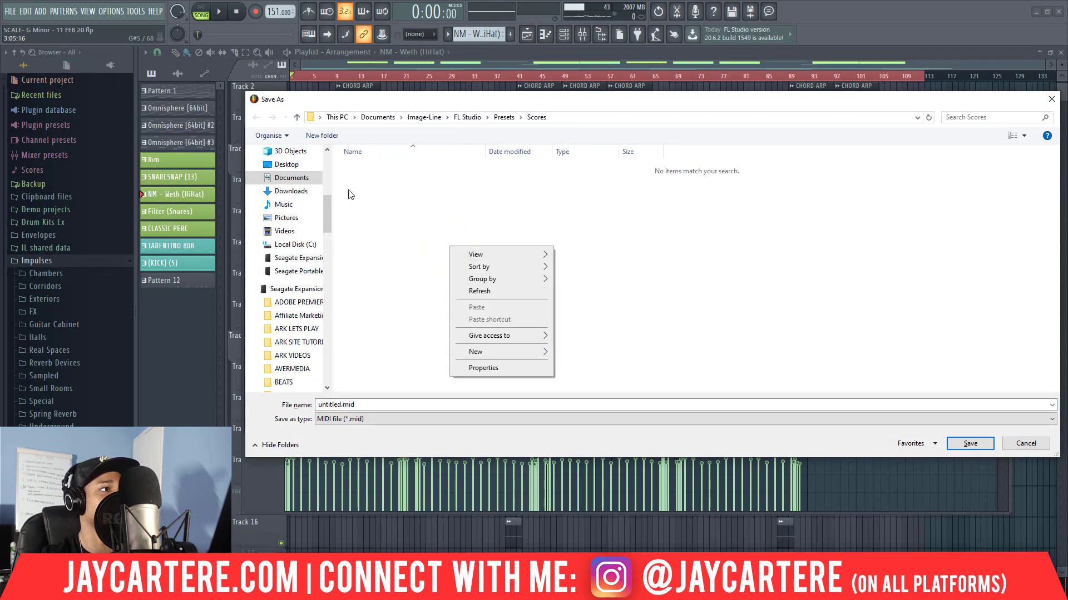
pyautogui.click(328, 214)
pyautogui.click(301, 259)
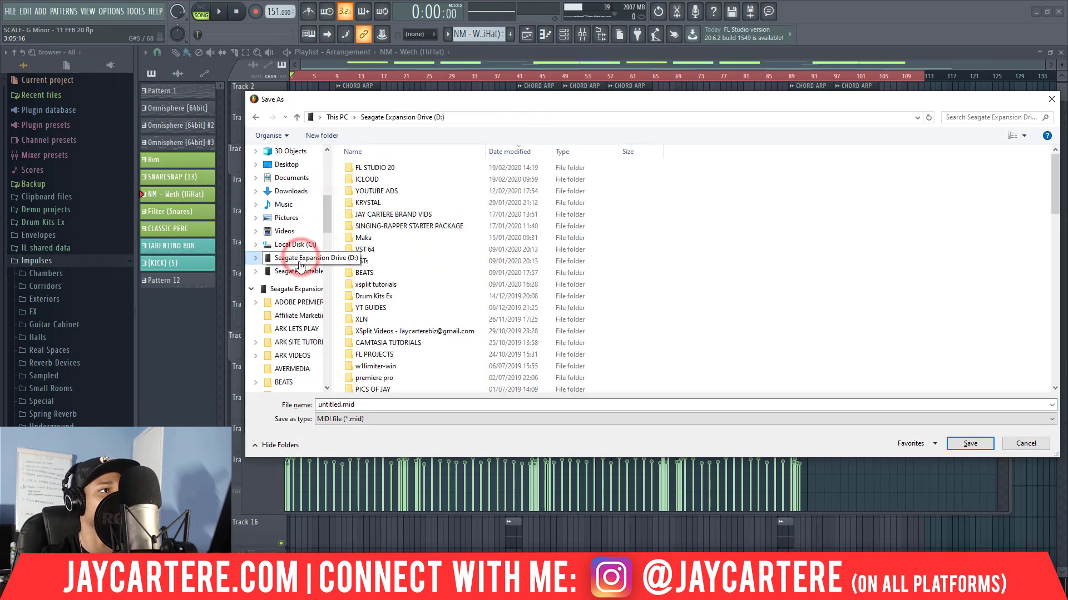
pyautogui.click(303, 272)
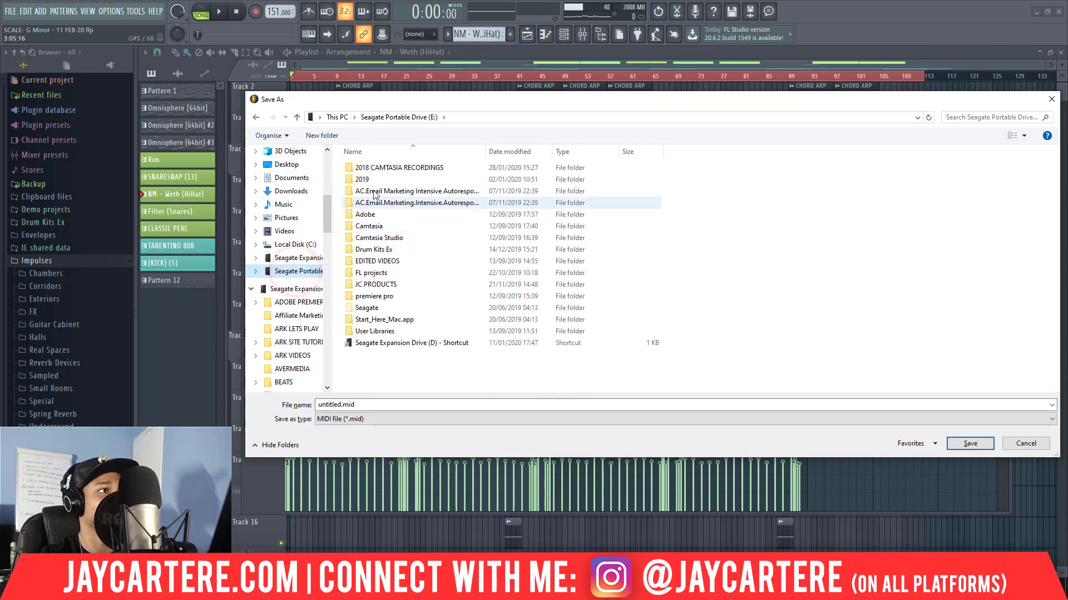
pyautogui.doubleClick(369, 179)
pyautogui.doubleClick(382, 193)
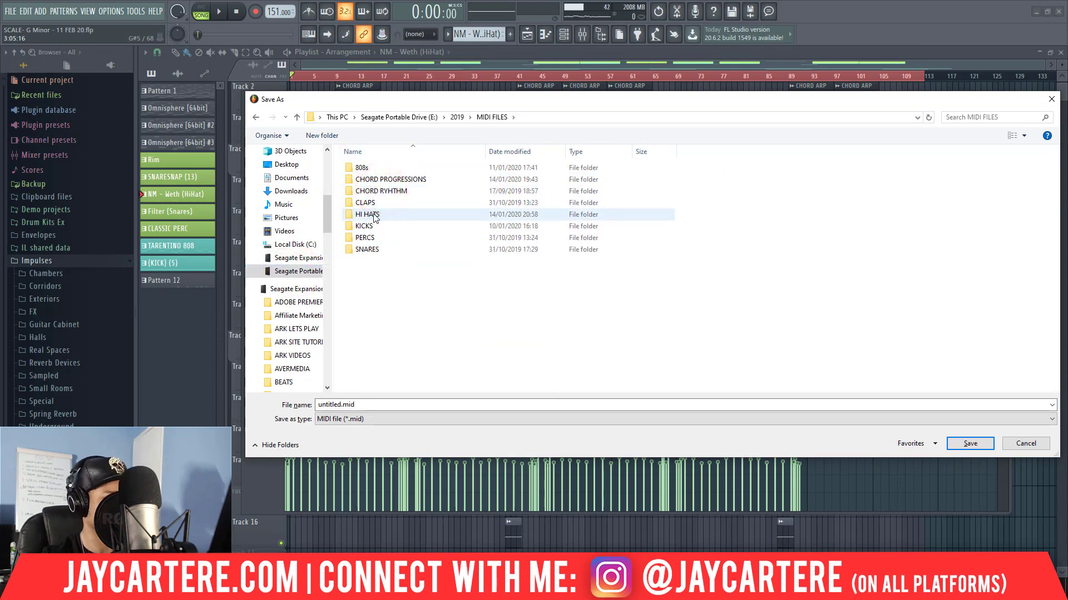
pyautogui.doubleClick(370, 215)
pyautogui.scroll(-7, 453, 223)
pyautogui.scroll(-2, 451, 220)
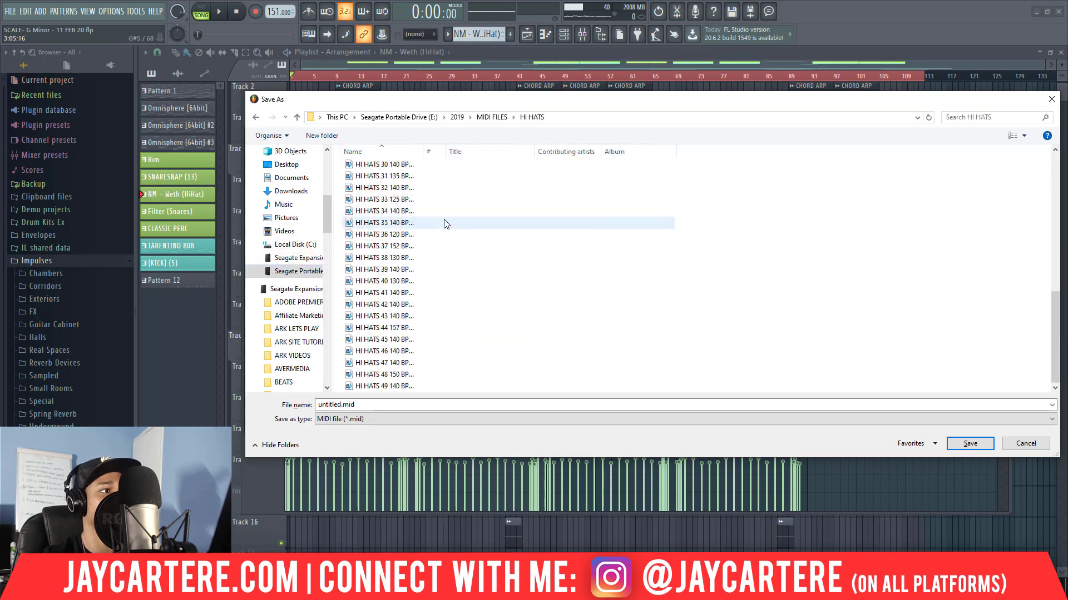
# Reuse the existing HI HATS 49 file name for the export and change its tempo to 151 BPM.
pyautogui.click(403, 386)
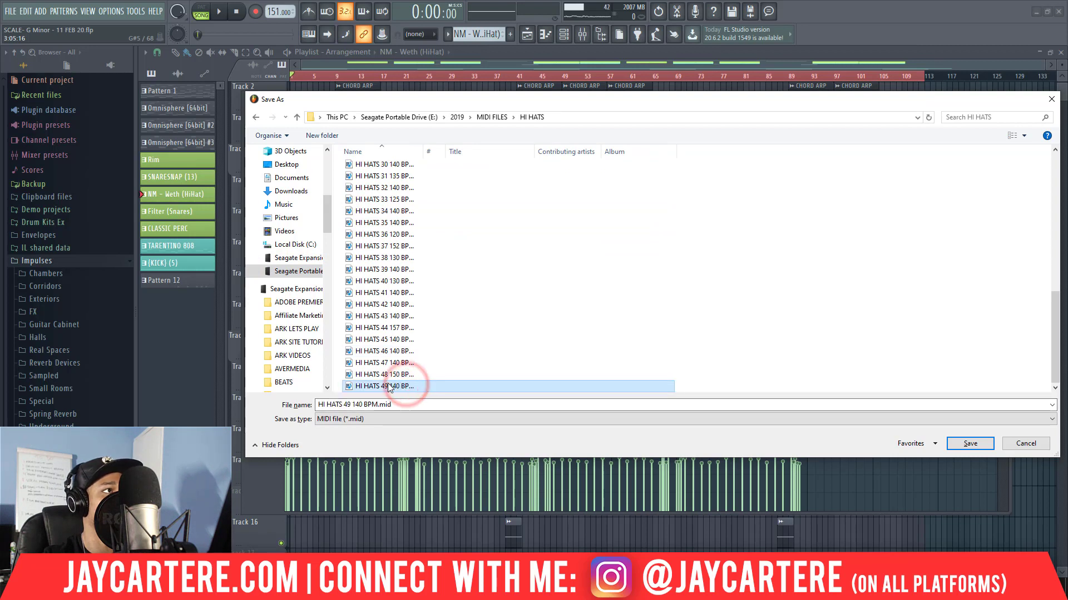
pyautogui.click(359, 404)
pyautogui.click(356, 405)
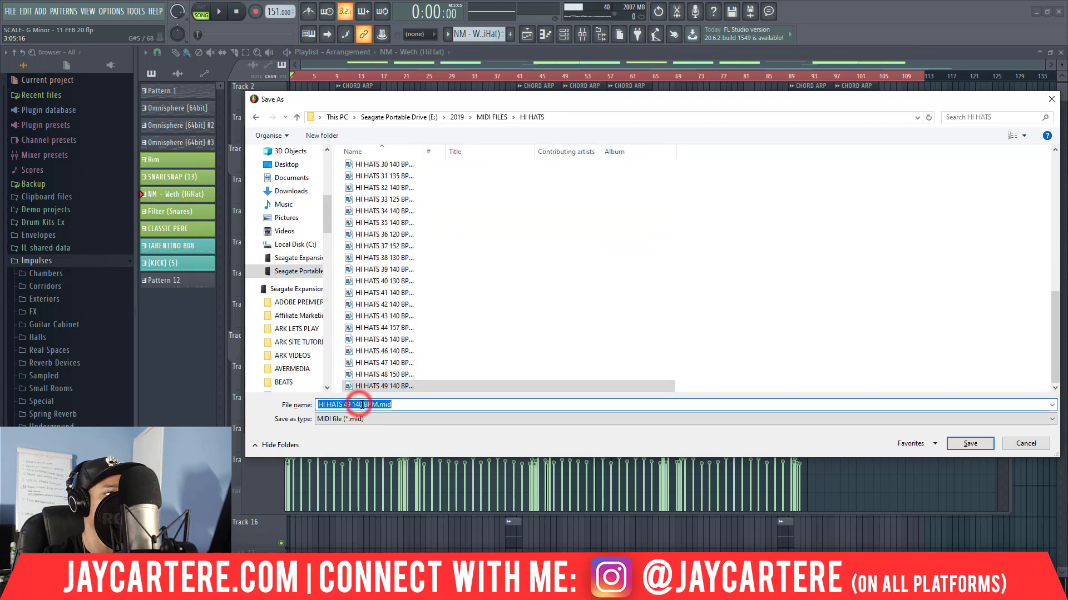
pyautogui.press('Delete')
pyautogui.press('Delete')
pyautogui.write('51')
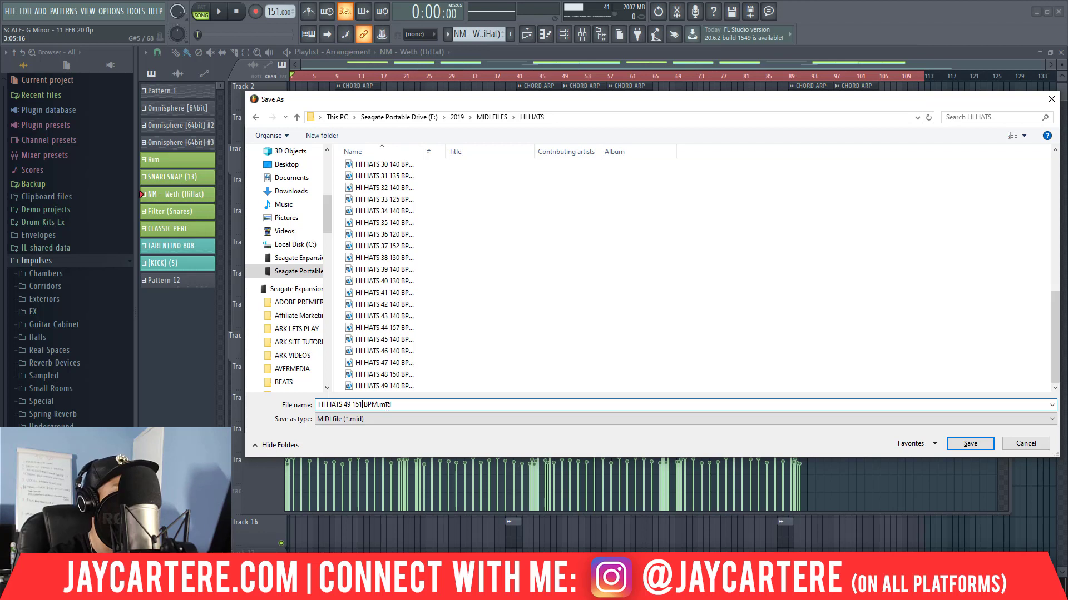
# Change the number in the file name to 50 and save the export as HI HATS 50 151 BPM.mid.
pyautogui.click(351, 405)
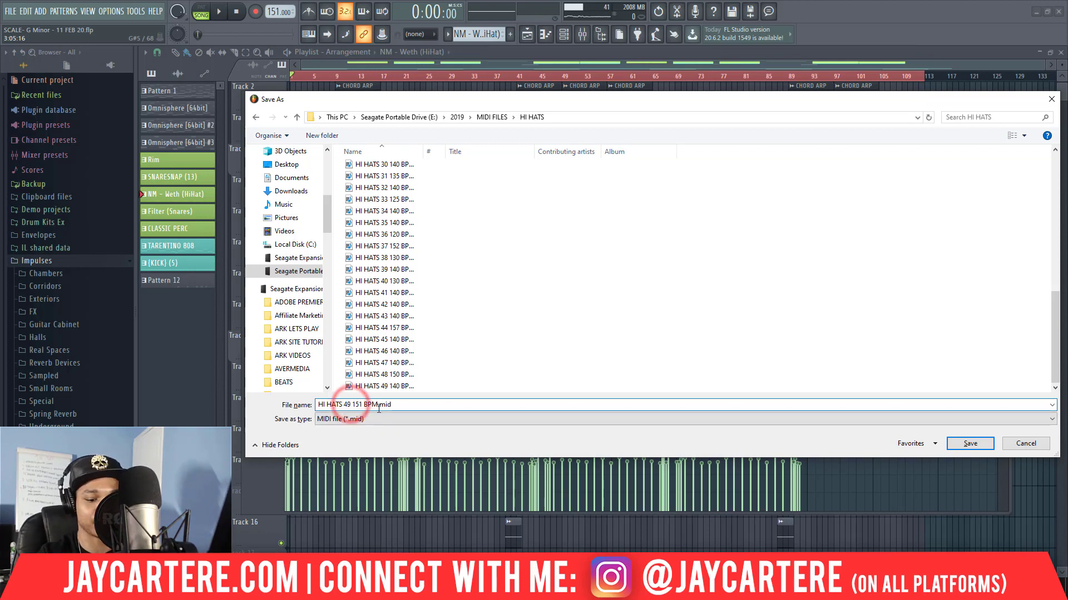
pyautogui.press('BackSpace')
pyautogui.press('BackSpace')
pyautogui.write('50')
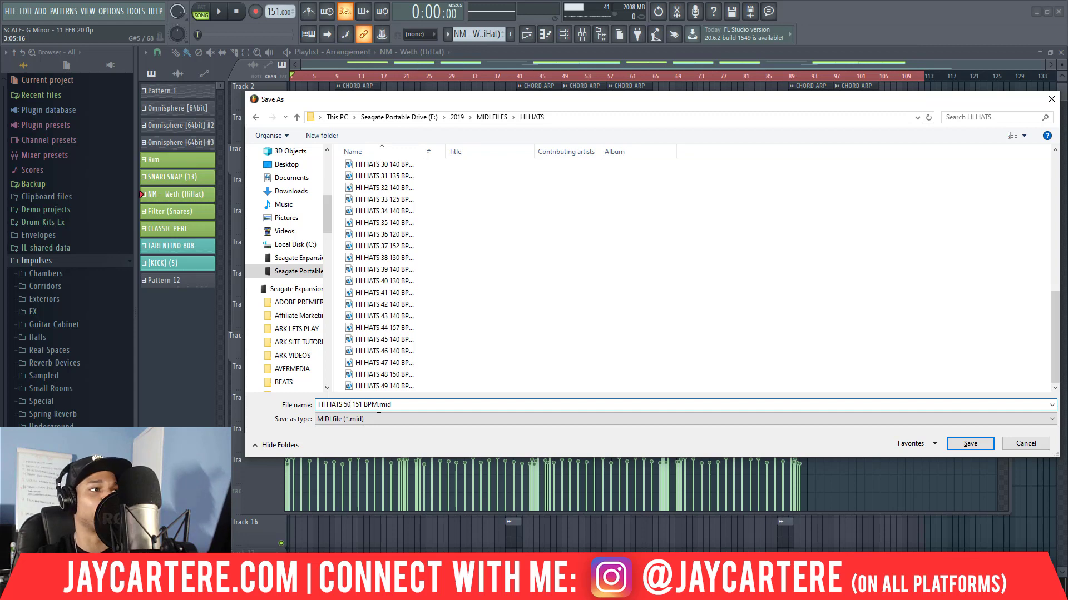
pyautogui.moveTo(560, 104); pyautogui.dragTo(467, 106)
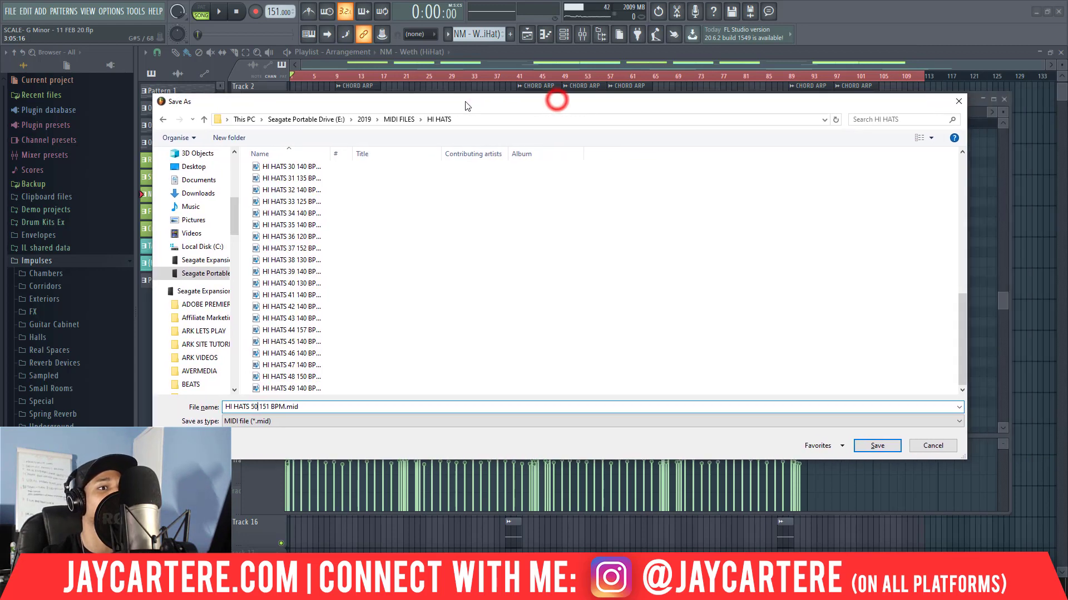
pyautogui.click(872, 448)
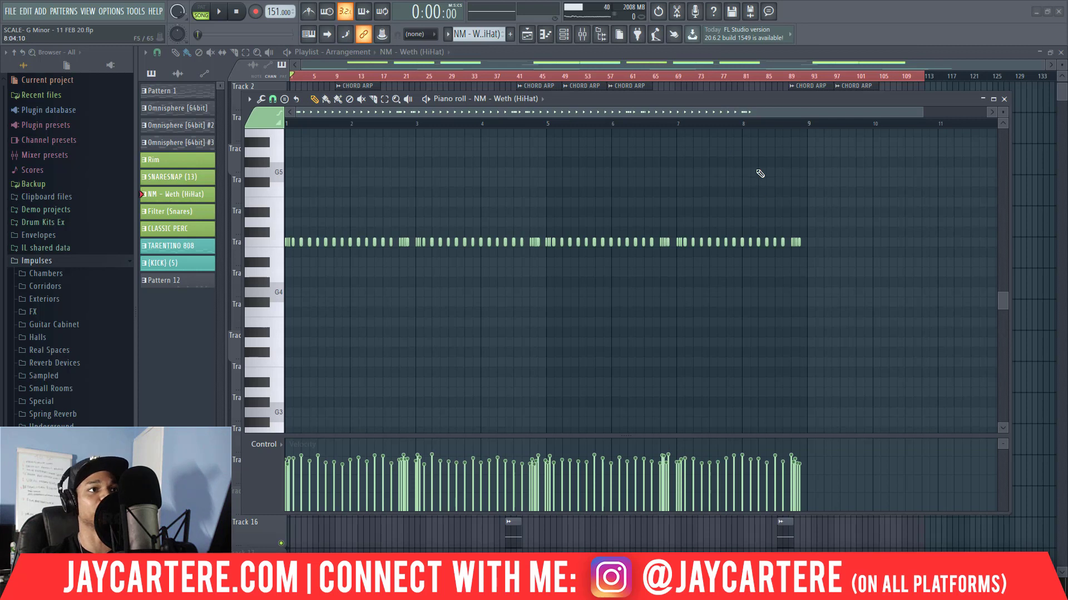
# Close the piano roll and return to the playlist arrangement.
pyautogui.moveTo(854, 99); pyautogui.dragTo(837, 206)
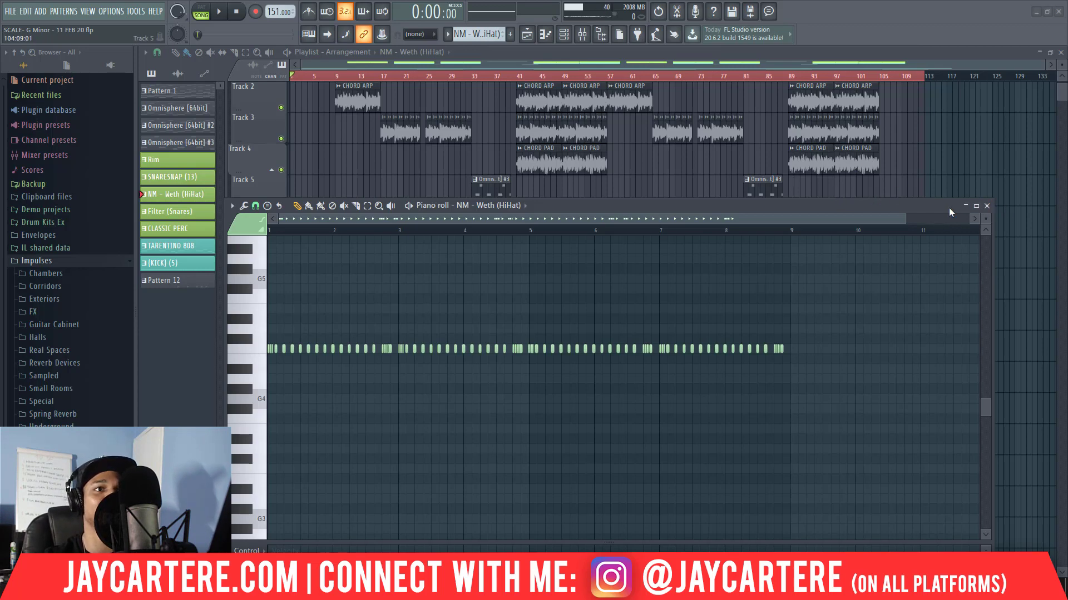
pyautogui.click(986, 206)
pyautogui.scroll(1, 829, 302)
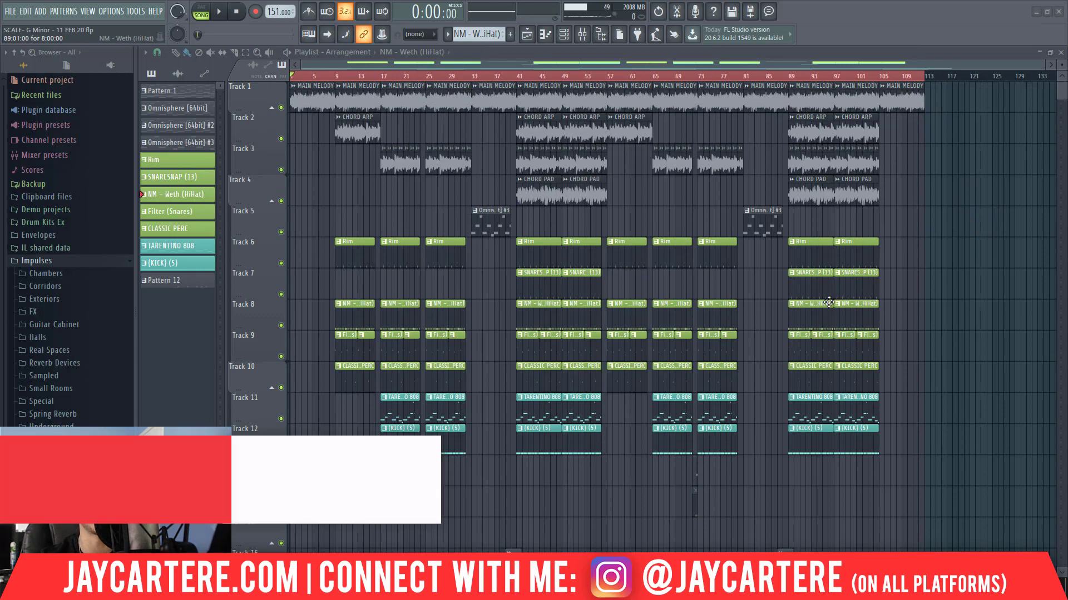
pyautogui.scroll(-1, 828, 302)
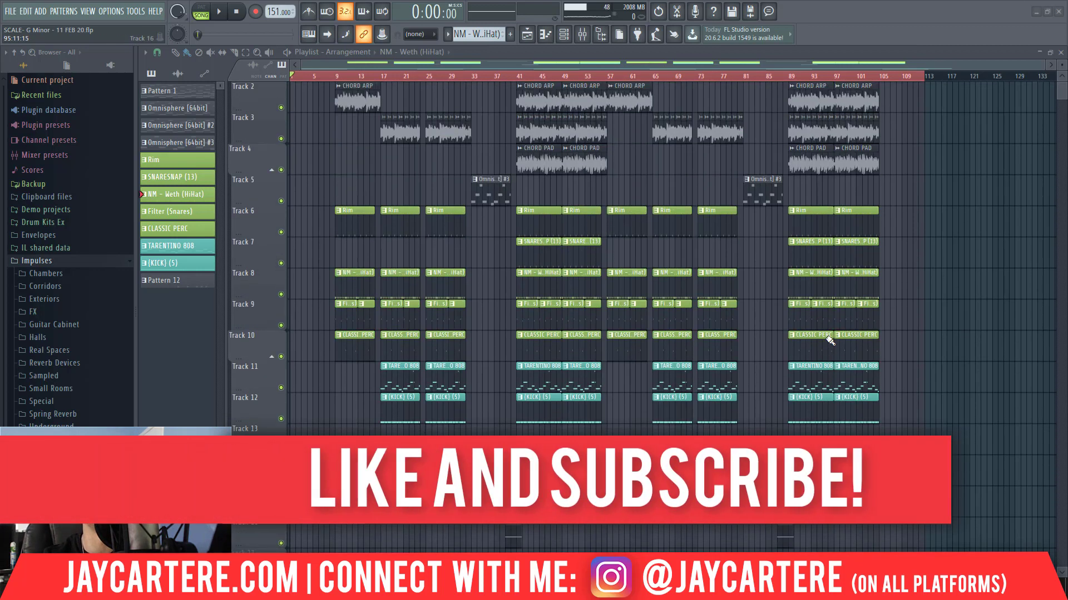
pyautogui.scroll(-1, 830, 341)
pyautogui.scroll(-1, 780, 337)
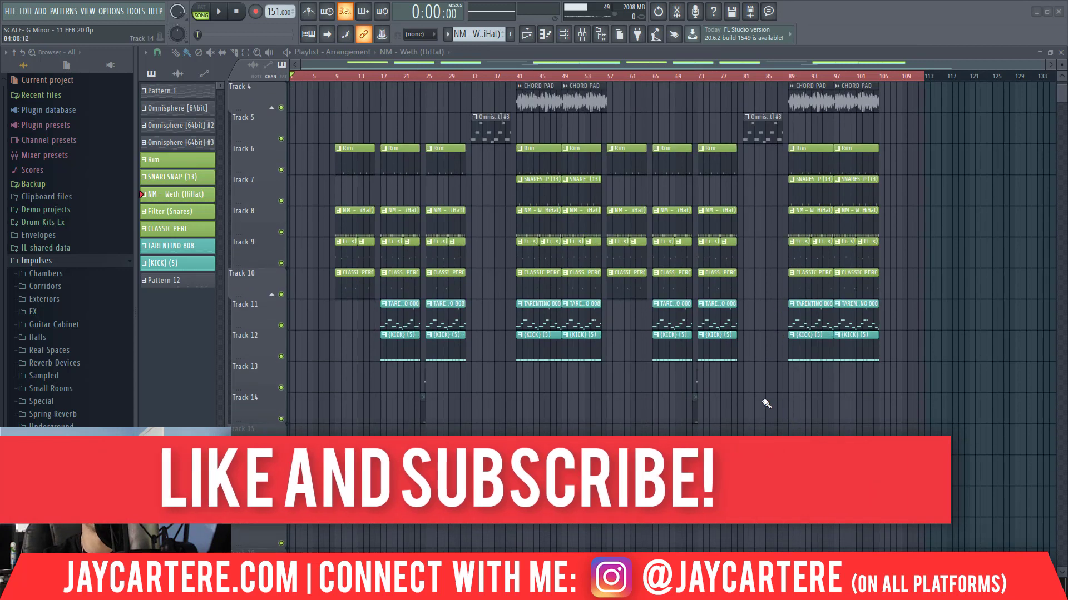
pyautogui.scroll(3, 789, 362)
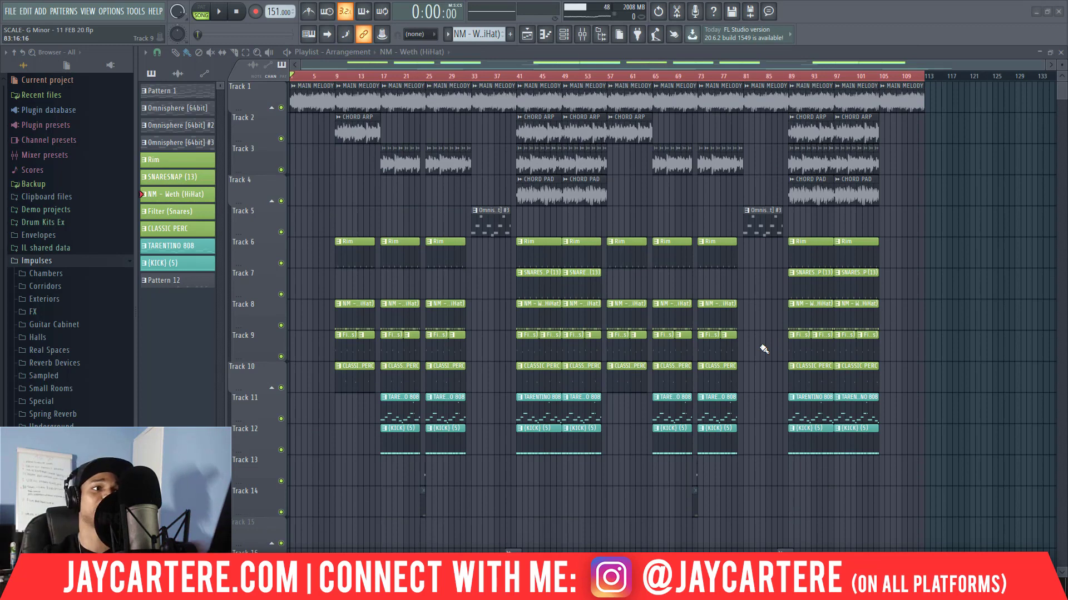
# Reopen the hi-hat pattern, bring up its MIDI export dialog, cancel it and close the piano roll.
pyautogui.doubleClick(538, 319)
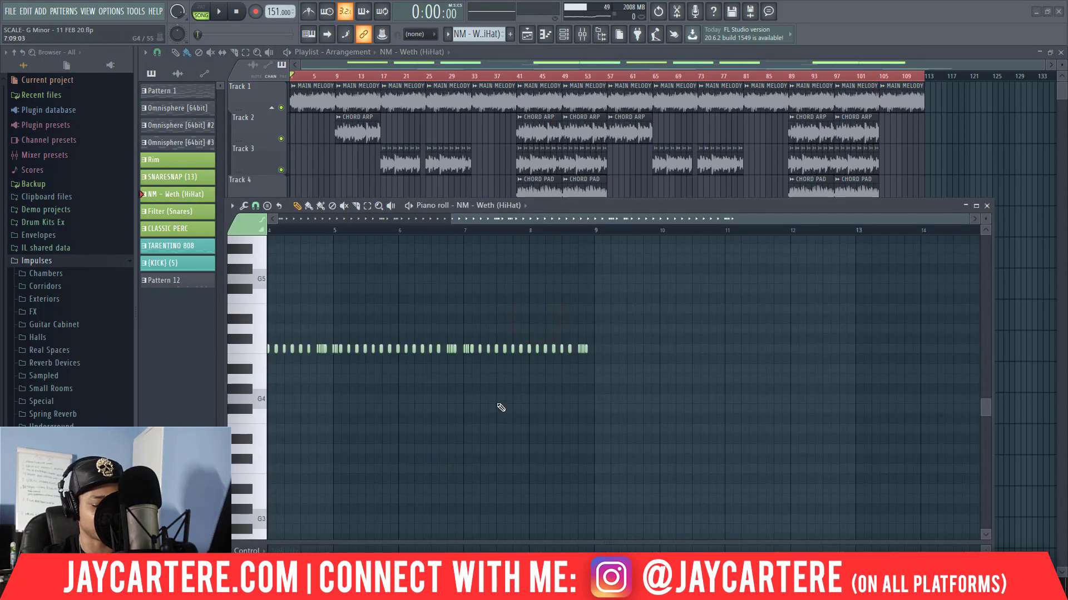
pyautogui.hotkey('ctrl', 'shift', 'm')
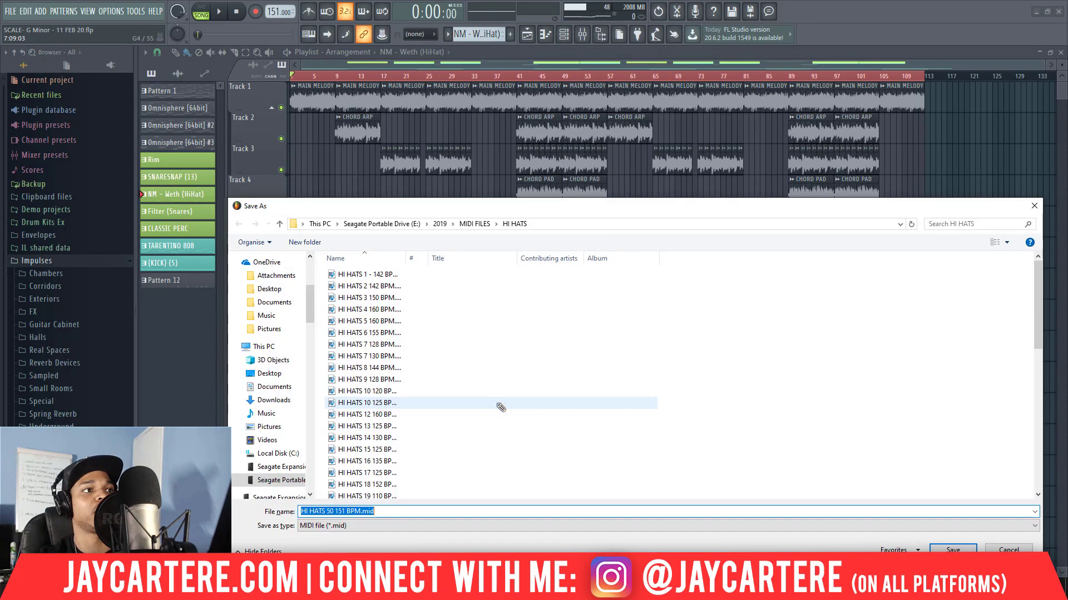
pyautogui.click(1009, 549)
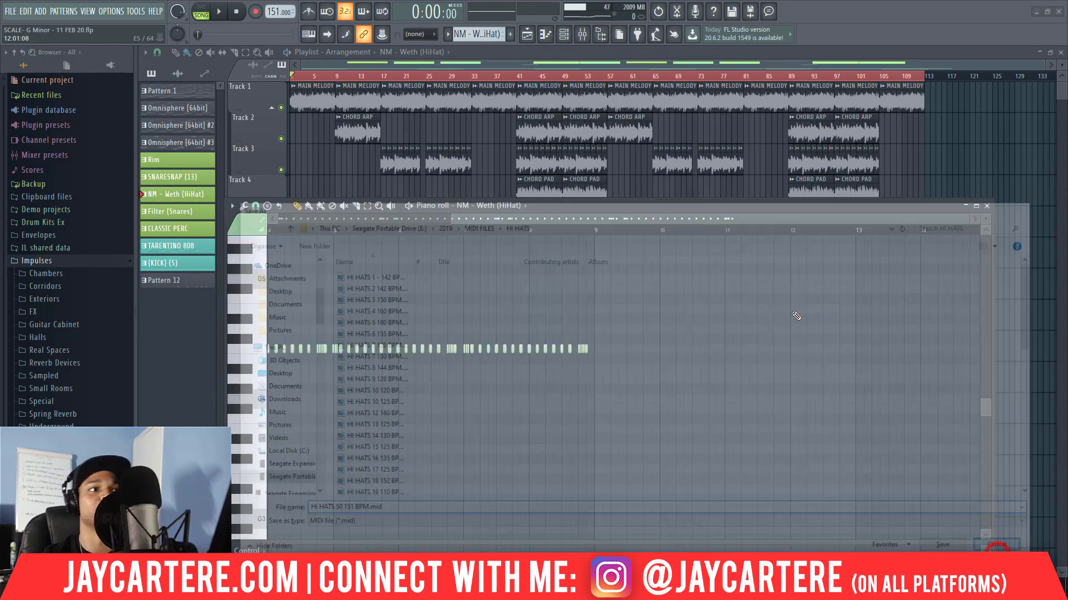
pyautogui.click(988, 206)
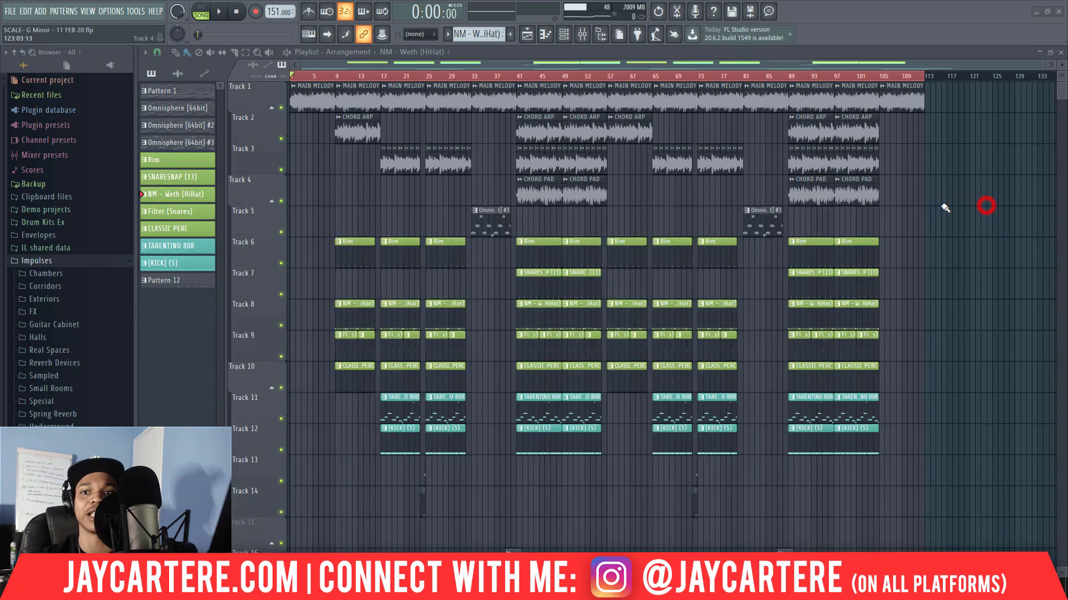
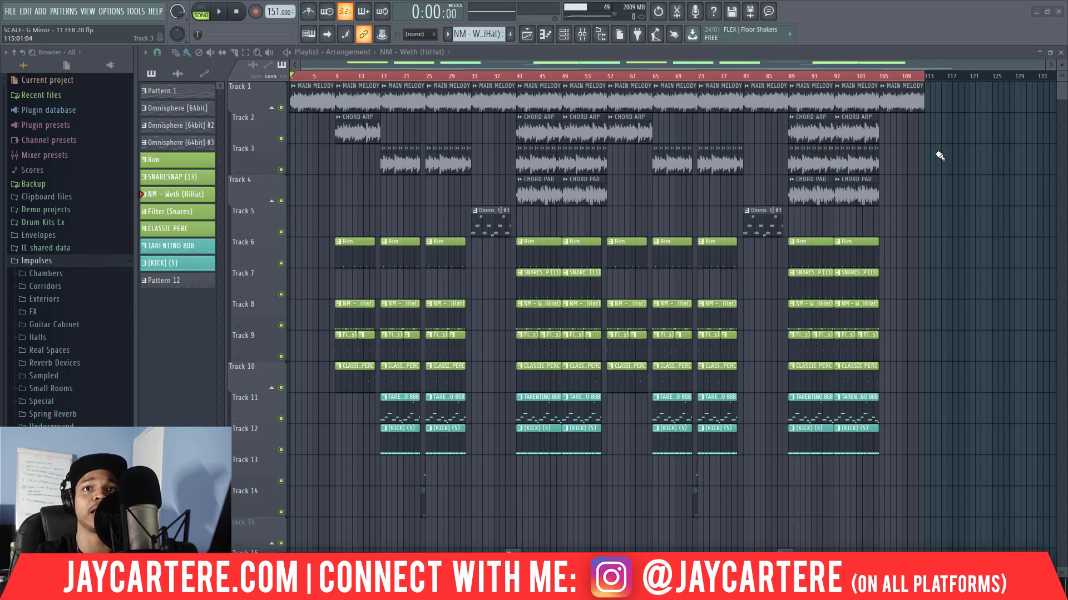
# Open the mixer and move its window just beneath the main menu bar, keeping the labelled, colour-coded tracks in view.
pyautogui.click(583, 34)
pyautogui.moveTo(575, 88); pyautogui.dragTo(202, 9)
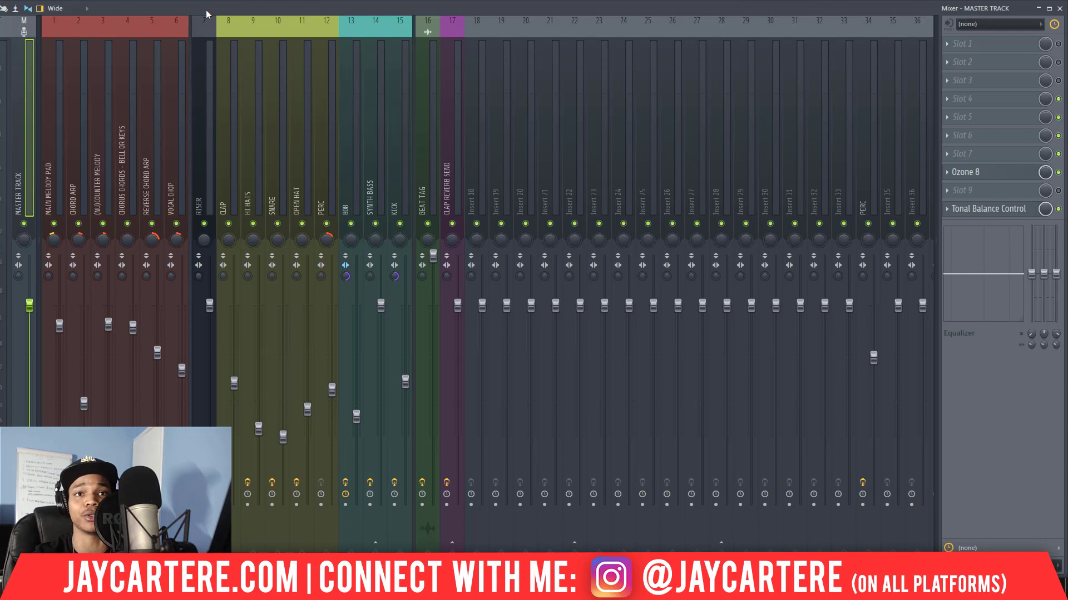
pyautogui.moveTo(144, 5); pyautogui.dragTo(236, 15)
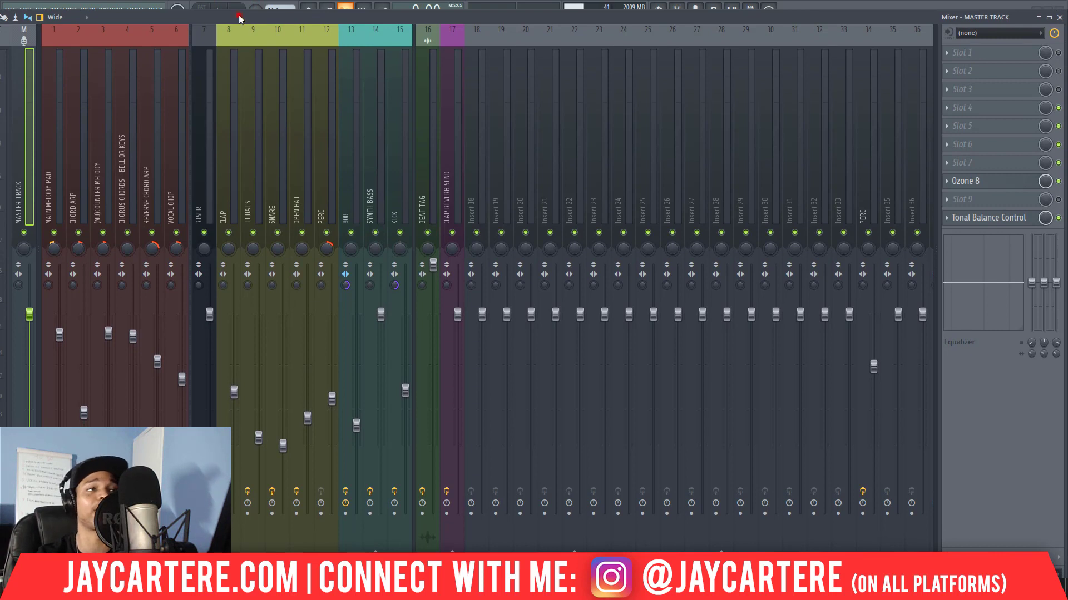
pyautogui.moveTo(238, 14); pyautogui.dragTo(238, 15)
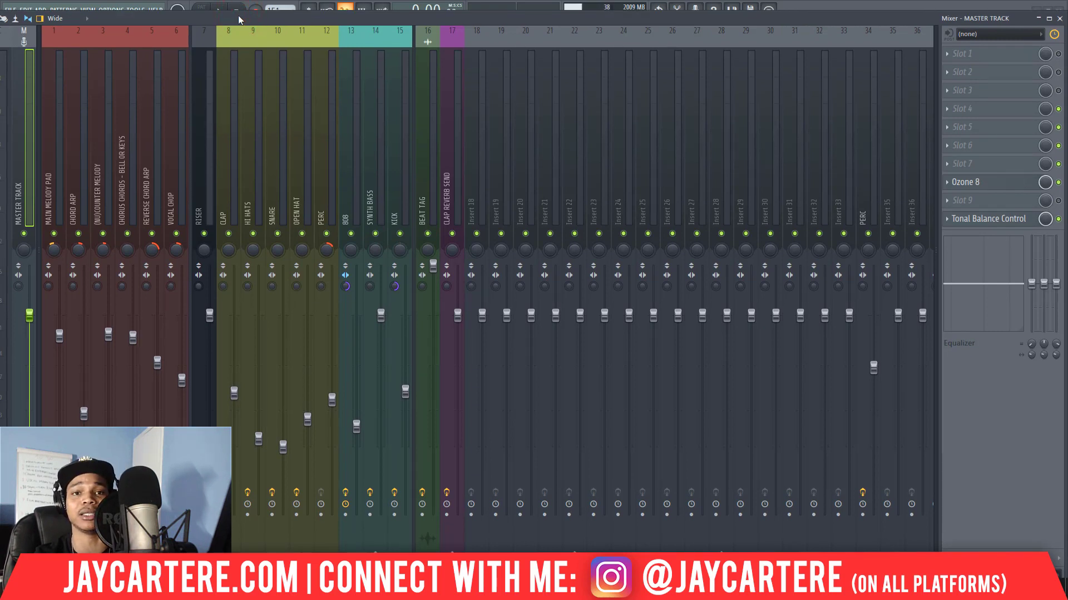
pyautogui.moveTo(240, 19); pyautogui.dragTo(239, 40)
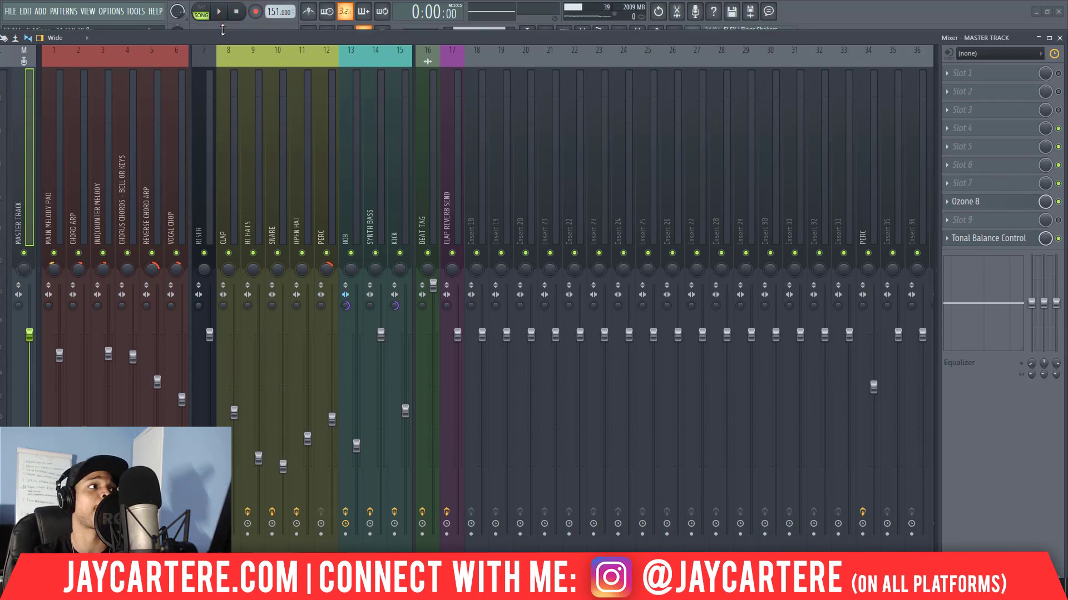
pyautogui.moveTo(219, 38); pyautogui.dragTo(218, 27)
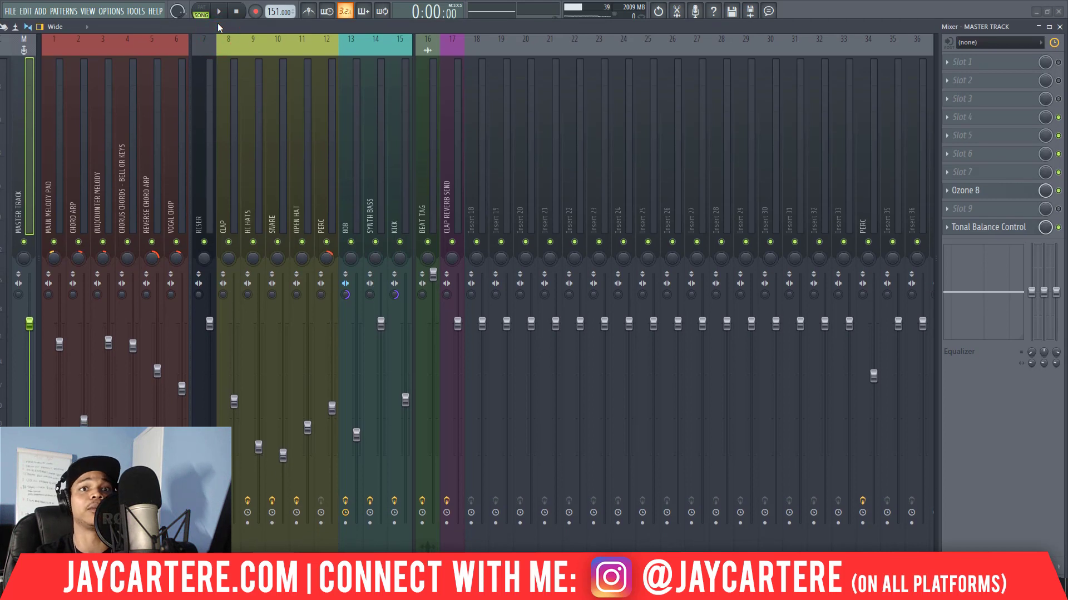